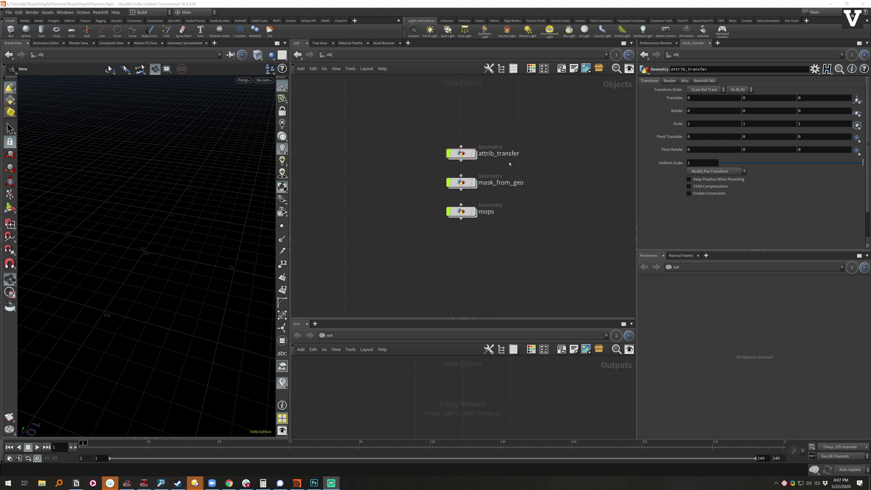
click(474, 153)
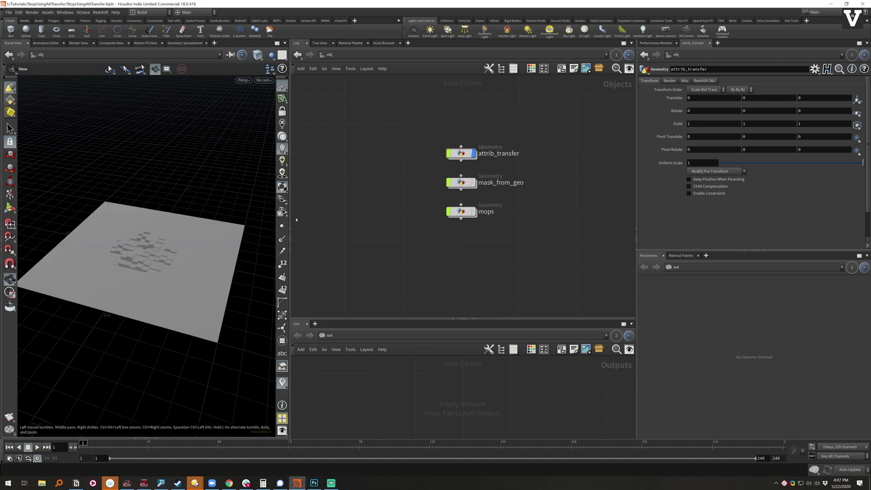
click(473, 153)
click(474, 183)
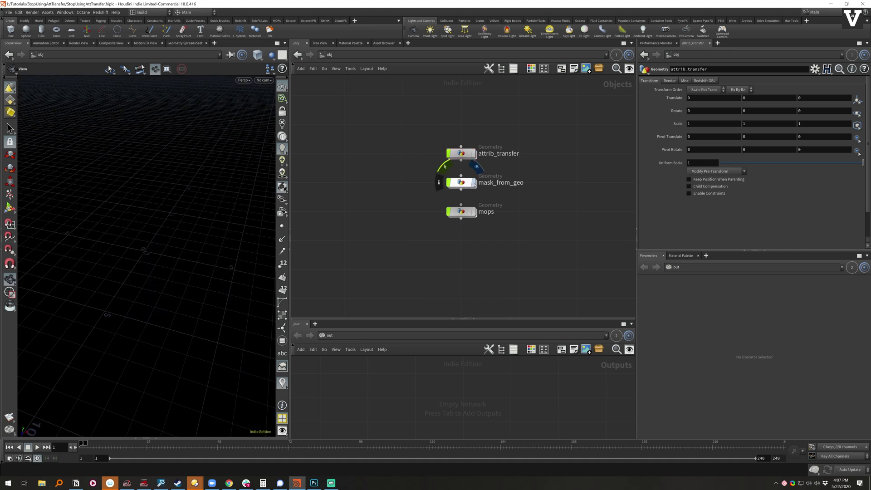
click(474, 184)
click(474, 212)
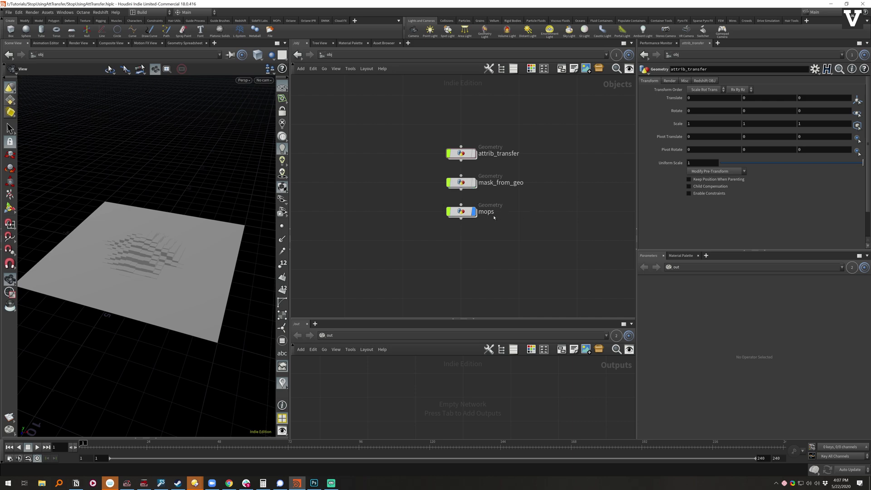
click(473, 212)
click(474, 153)
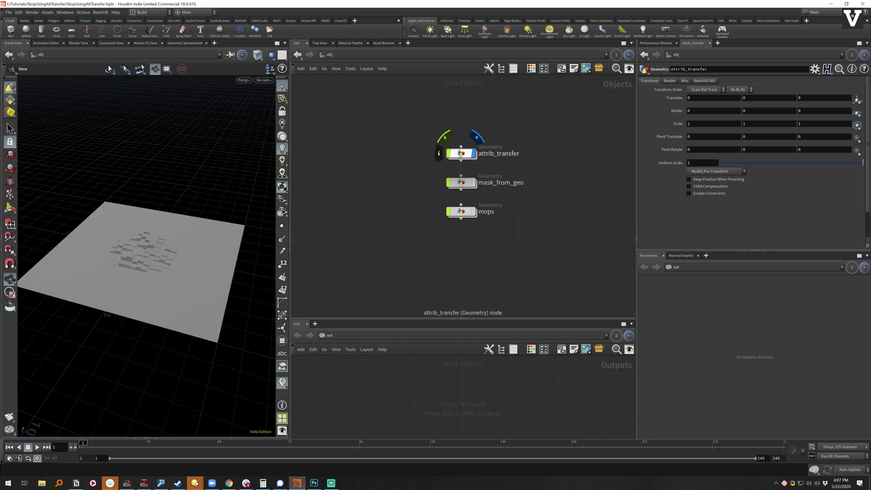
double_click(461, 154)
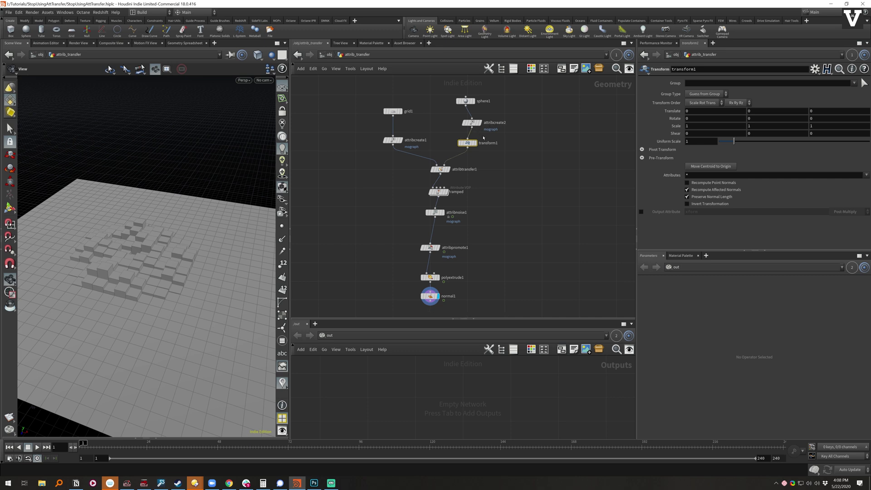
Inside attrib_transfer, check attribcreate1 and attribcreate2, then display attribtransfer1's output
click(393, 140)
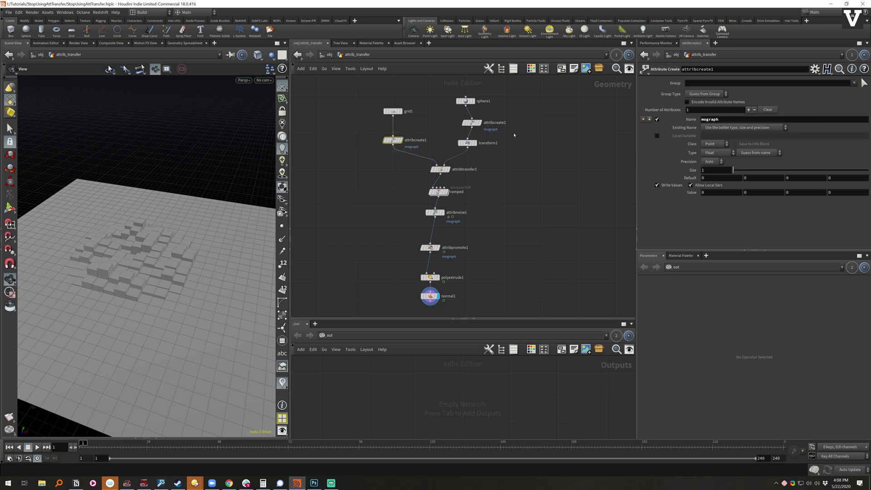
click(472, 123)
click(448, 170)
click(438, 170)
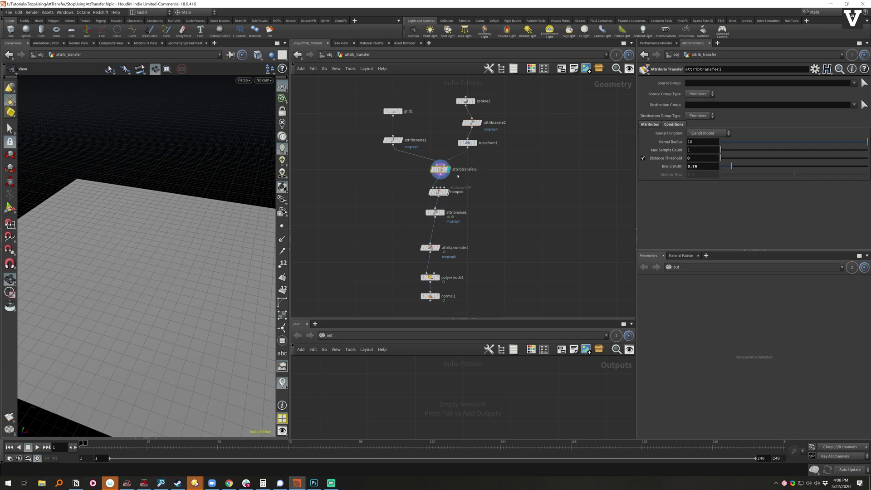
Add a Visualize node after attribtransfer1 that colours the grid by the 'mograph' attribute
key(v)
click(482, 179)
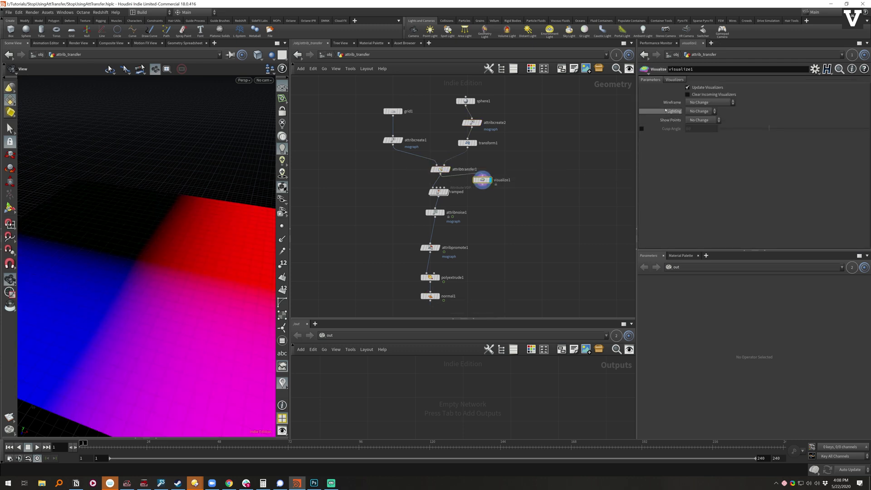
click(681, 80)
click(708, 172)
key(BackSpace)
text(mograph)
key(Return)
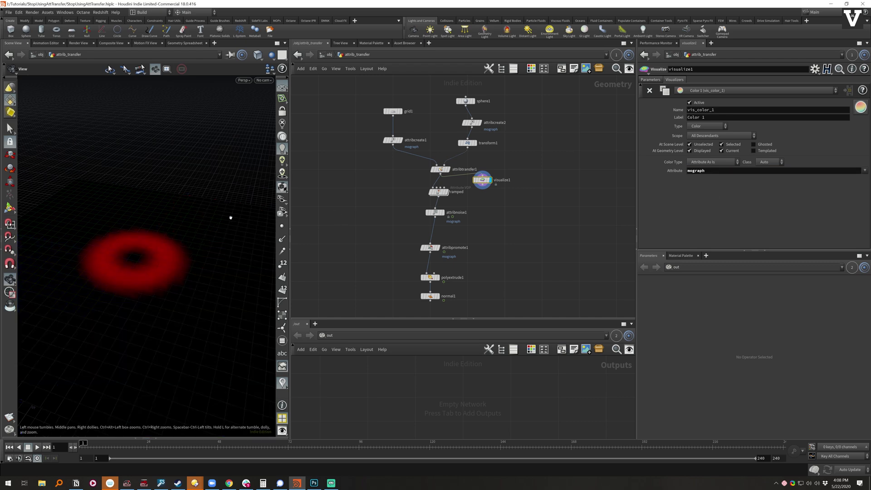
Display the ramped node's output and look at the attribnoise1 settings
click(438, 192)
click(447, 192)
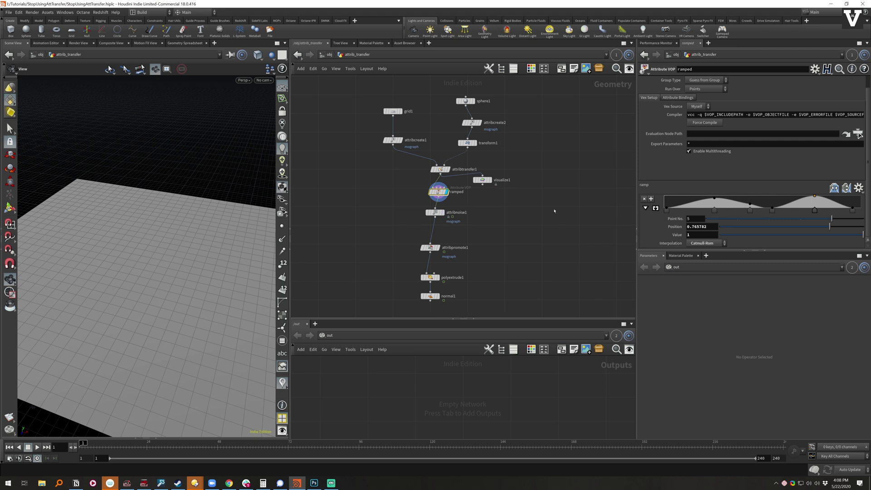
click(438, 213)
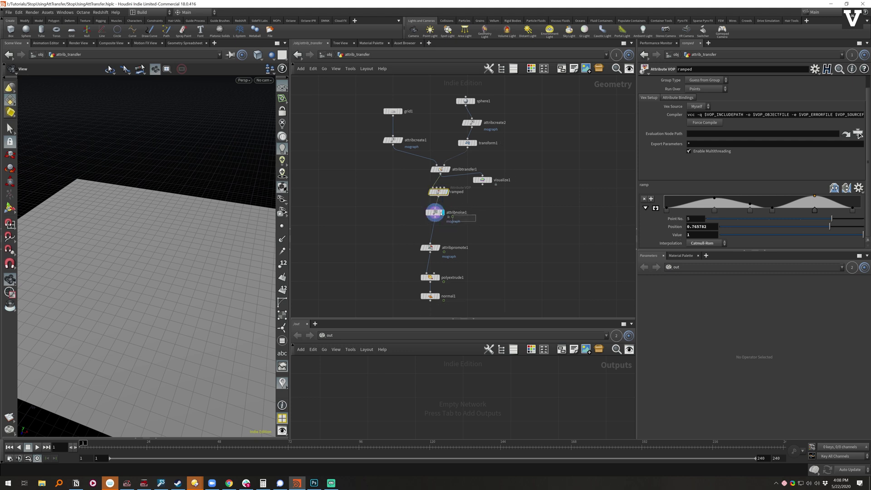
Wire visualize1 to attribnoise1, then step the display through attribpromote1 and polyextrude1 to normal1
drag(434, 219, 484, 238)
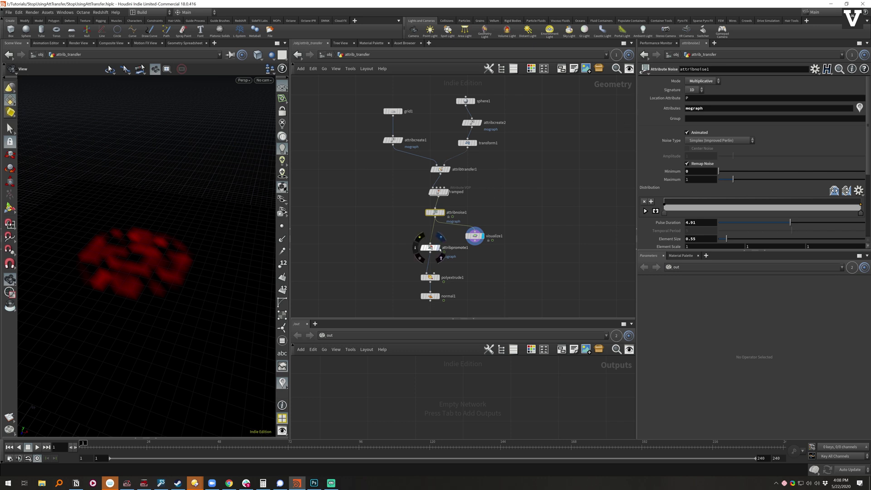
click(438, 247)
click(430, 248)
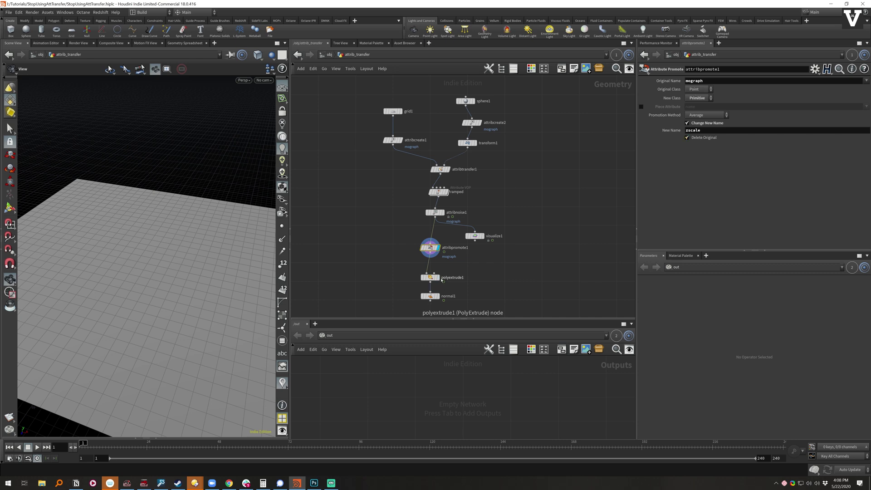
click(437, 277)
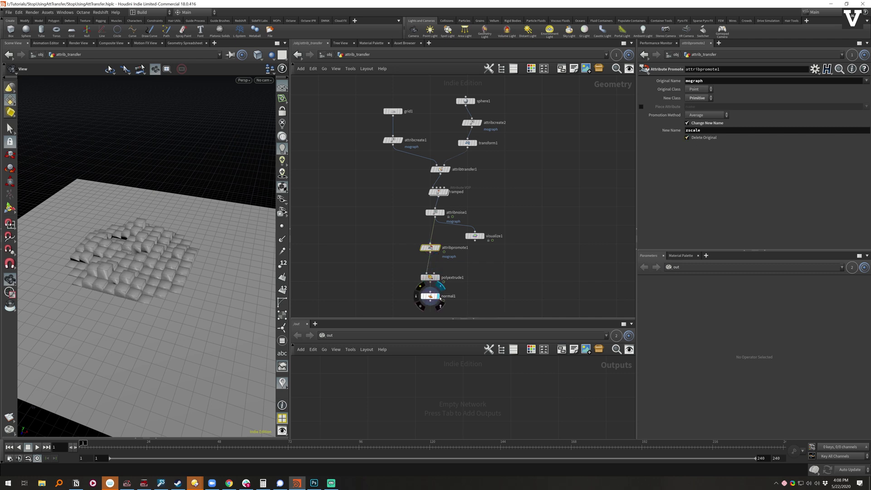
click(438, 296)
Orbit the extruded blocks and drag transform1's Translate X to shift the raised area
drag(131, 298, 210, 243)
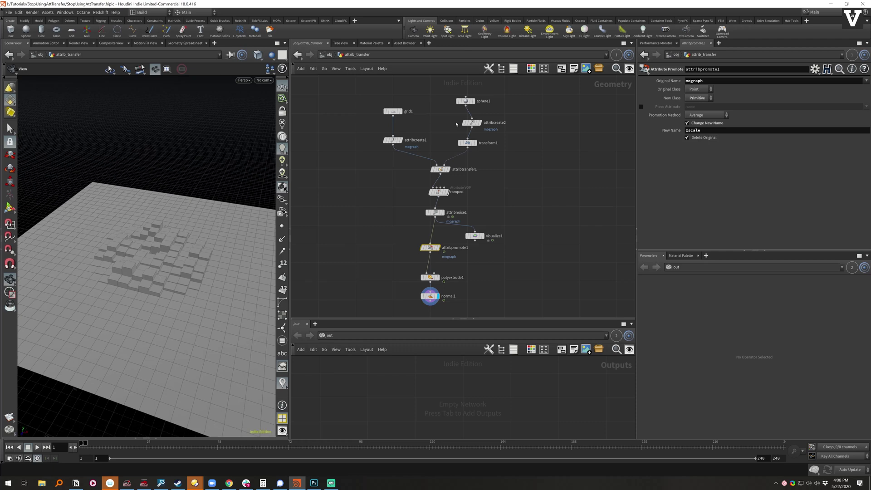
click(474, 143)
middle_drag(694, 111, 650, 126)
At /obj, hide attrib_transfer, display mask_from_geo, enter it and save the scene
click(333, 56)
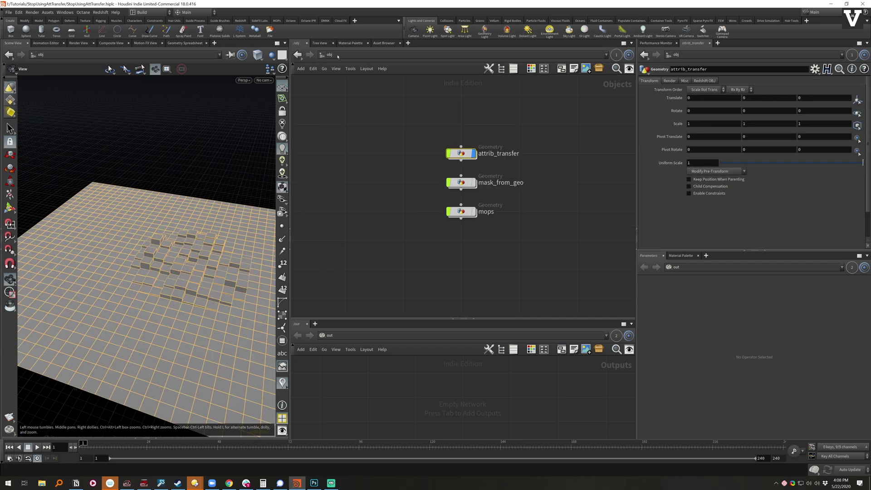
click(474, 153)
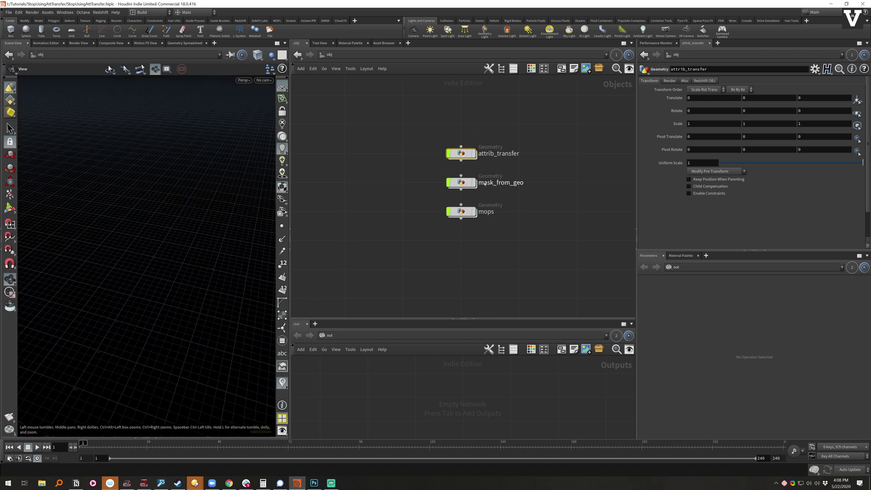
click(474, 183)
double_click(460, 183)
key(ctrl+s)
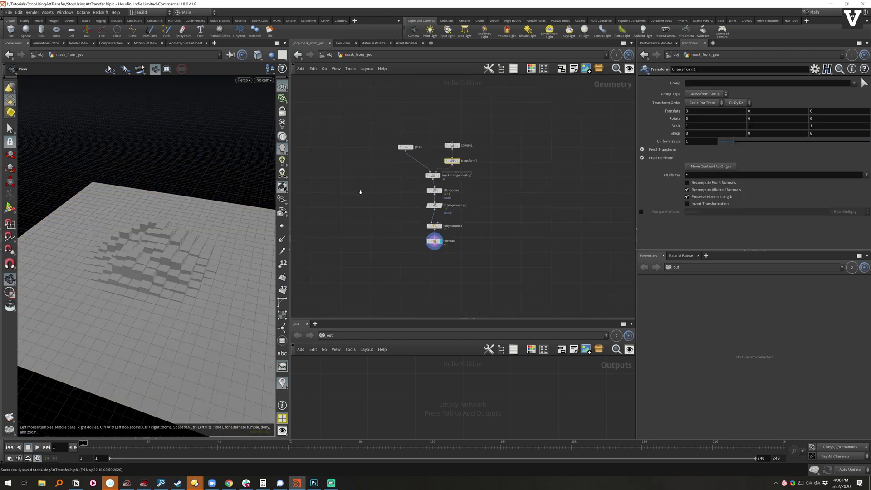
Display the maskfromgeometry1 node's output in the viewport
scroll(373, 194, up, 5)
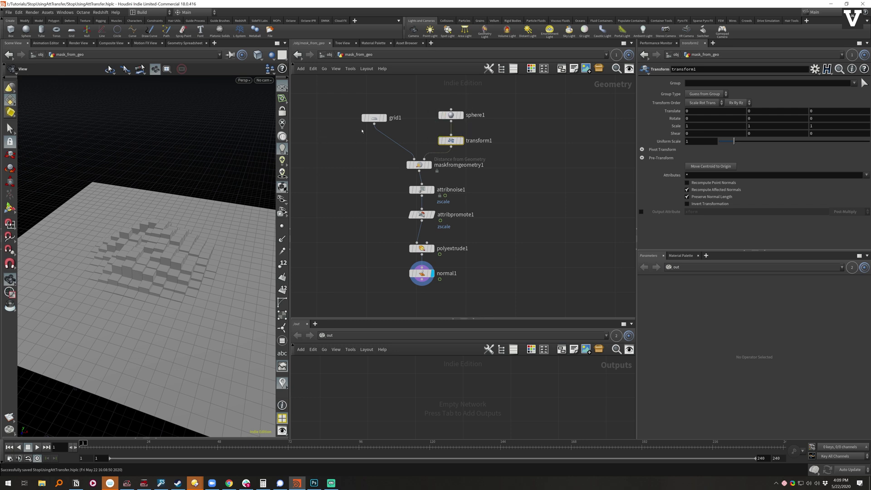
mouse_move(389, 123)
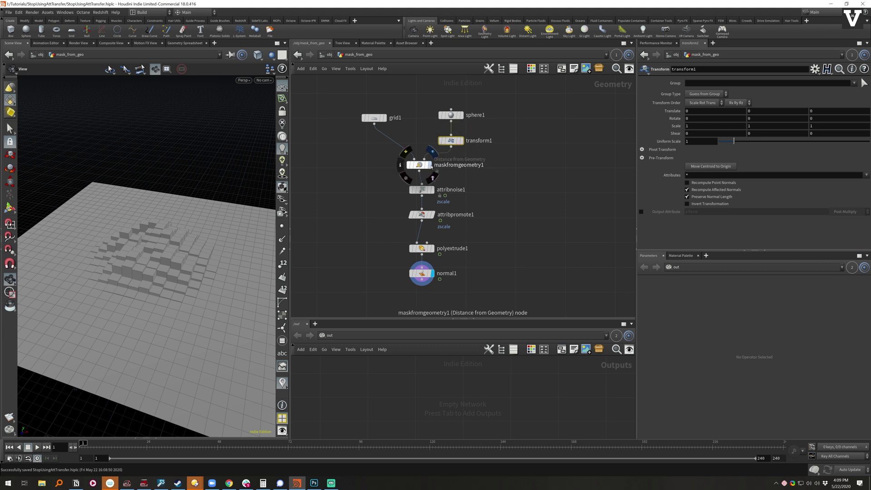
click(431, 165)
Turn on the Output Mask visualizer to show the zscale mask in red on the grid
click(421, 165)
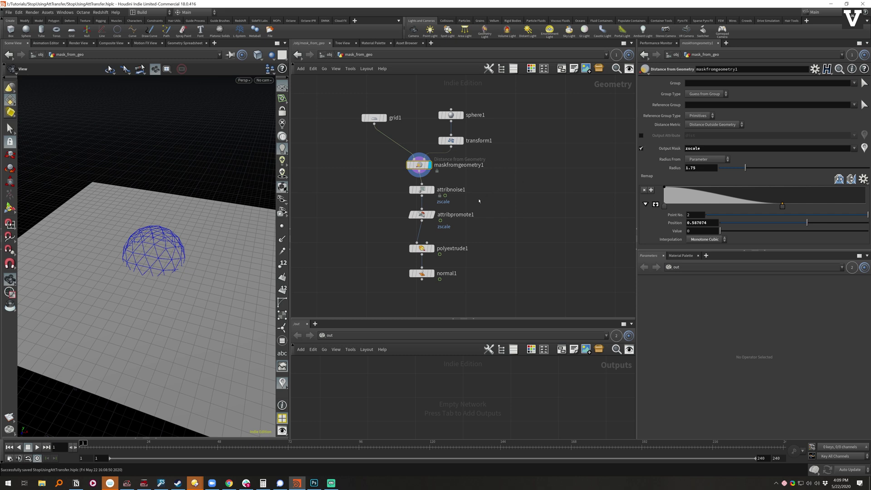
mouse_move(431, 249)
click(864, 148)
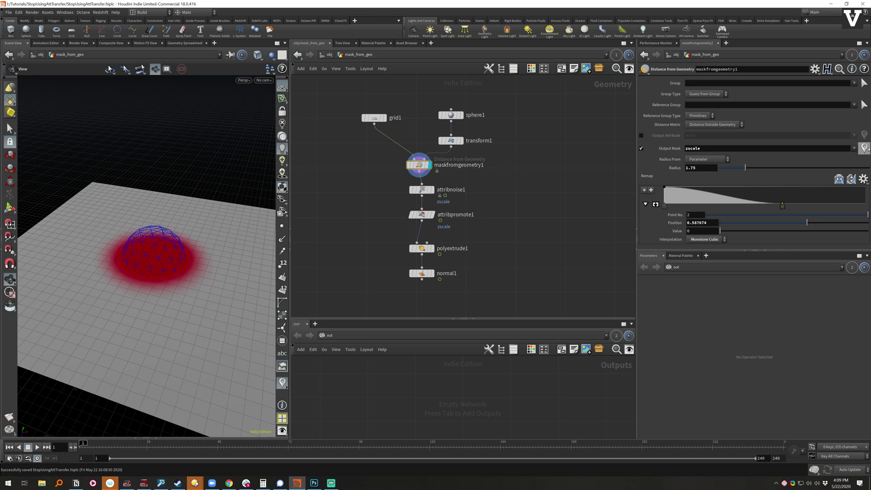
Reshape the Remap ramp with a moved and an added point, then display attribnoise1
mouse_move(781, 206)
mouse_down()
mouse_move(674, 206)
mouse_move(791, 210)
mouse_up()
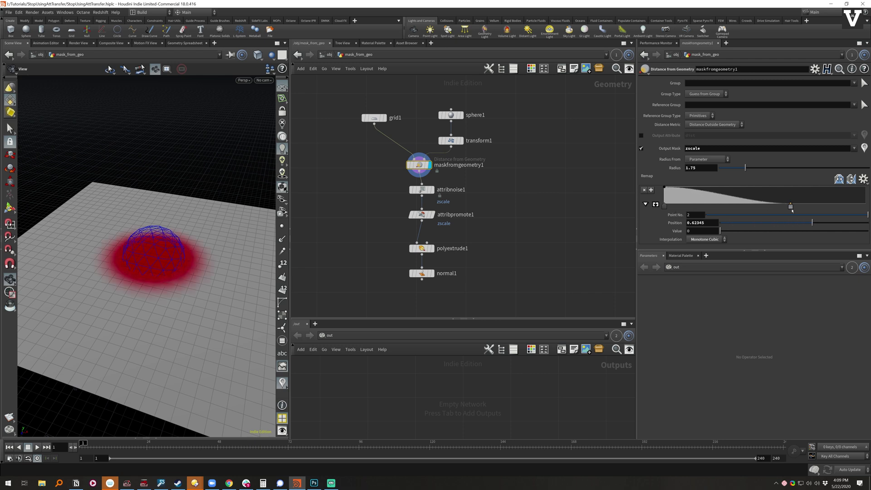
click(703, 199)
drag(702, 195, 732, 193)
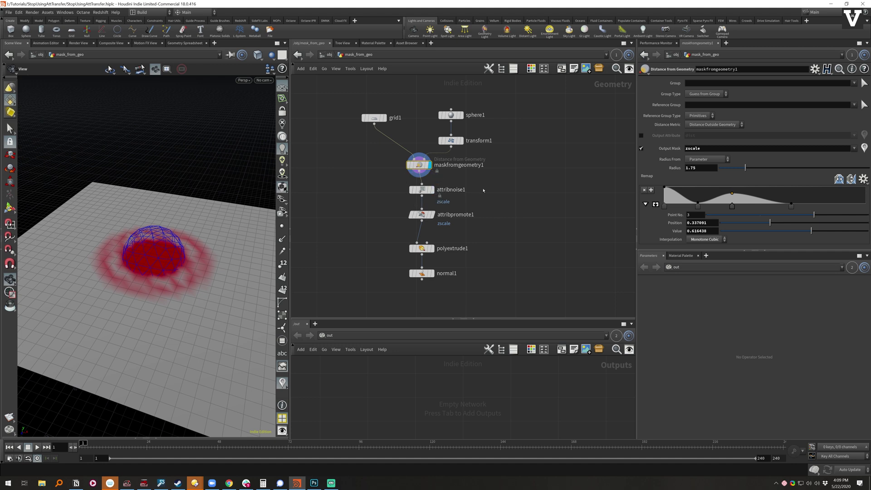
click(431, 189)
Step the display from attribnoise1 through attribpromote1 and polyextrude1 to normal1's shaded blocks
click(422, 190)
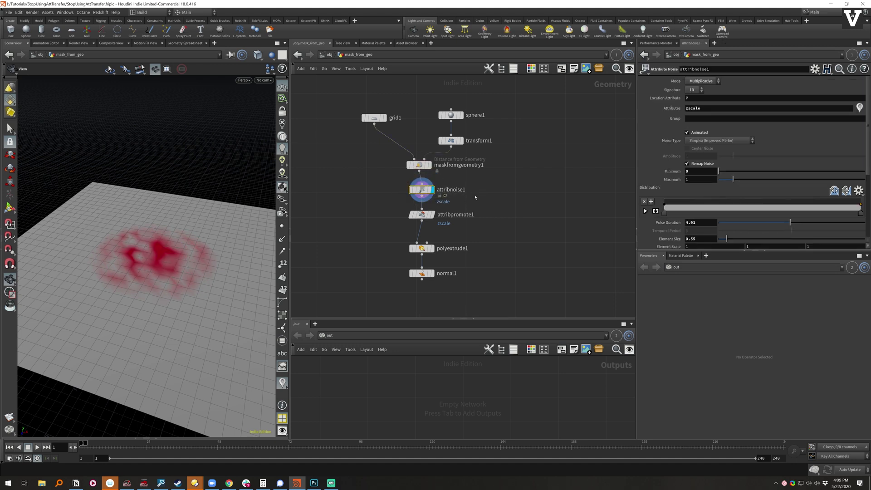
click(431, 214)
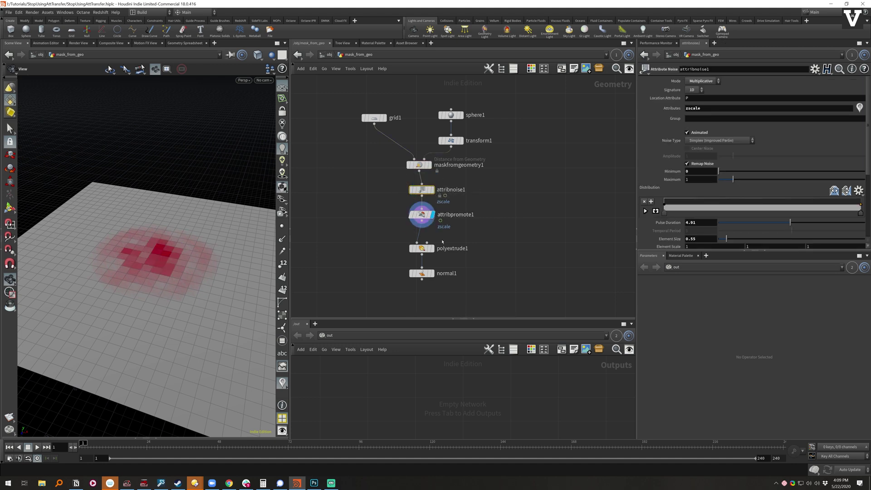
click(431, 248)
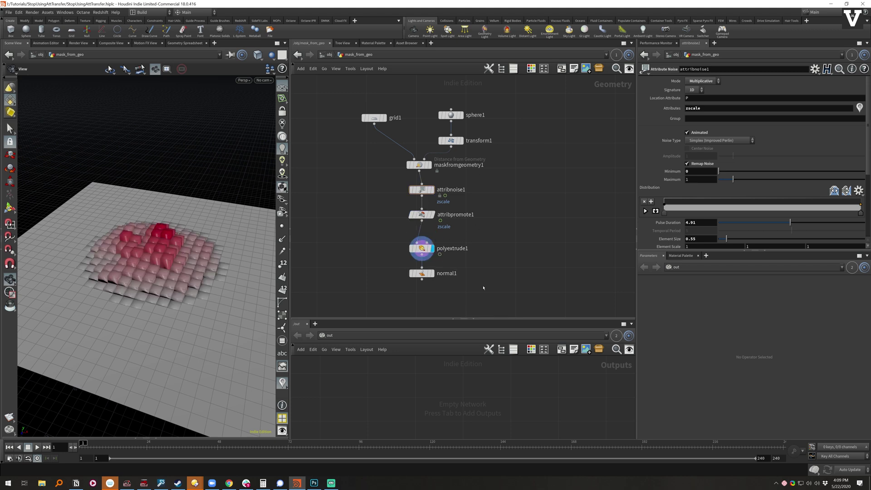
click(431, 273)
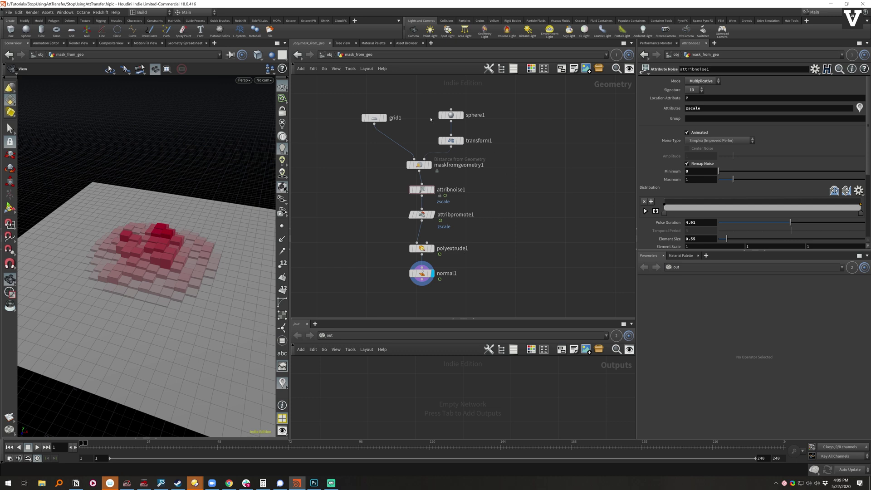
mouse_move(421, 252)
Peek inside attrib_transfer from /obj, then return and reopen the mask_from_geo network
click(329, 54)
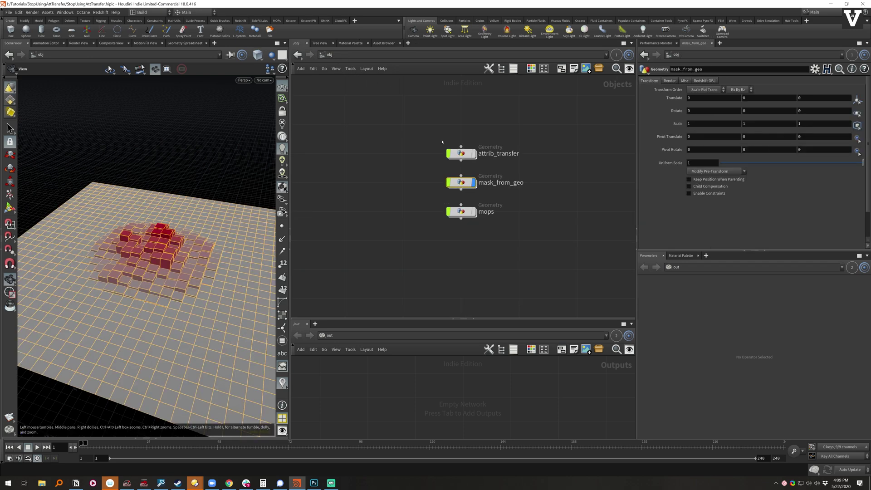
click(454, 152)
key(Return)
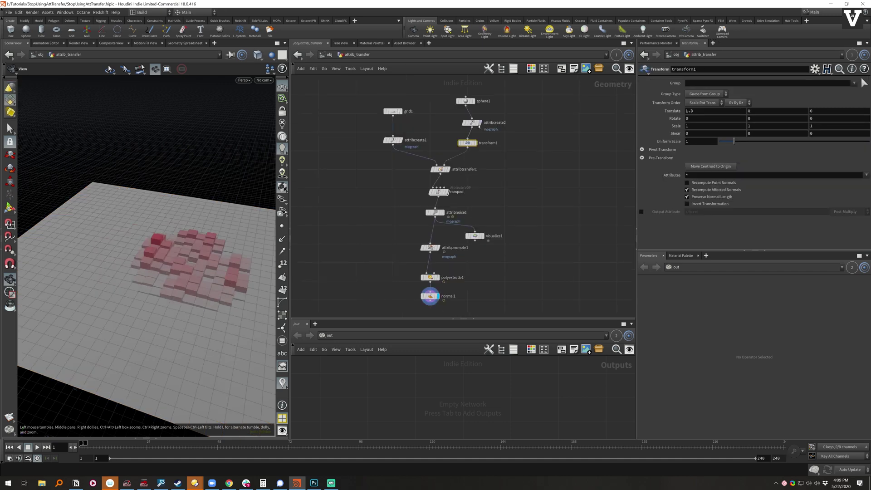
mouse_move(439, 195)
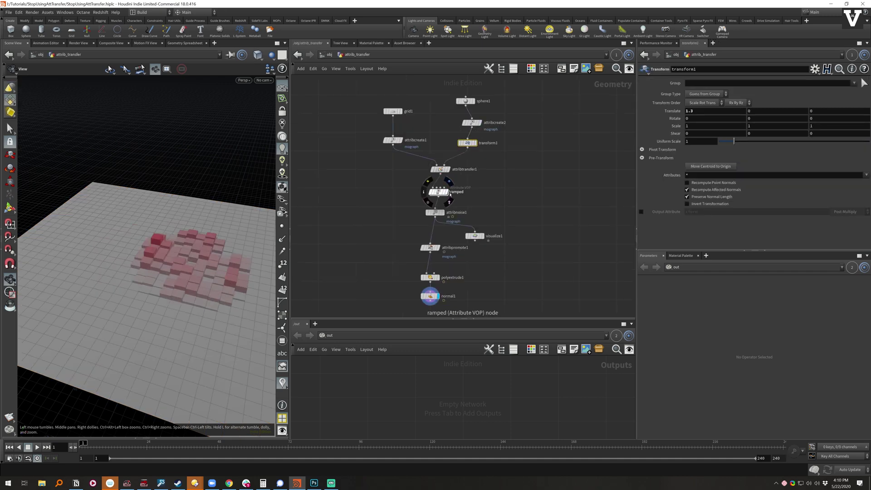
click(328, 55)
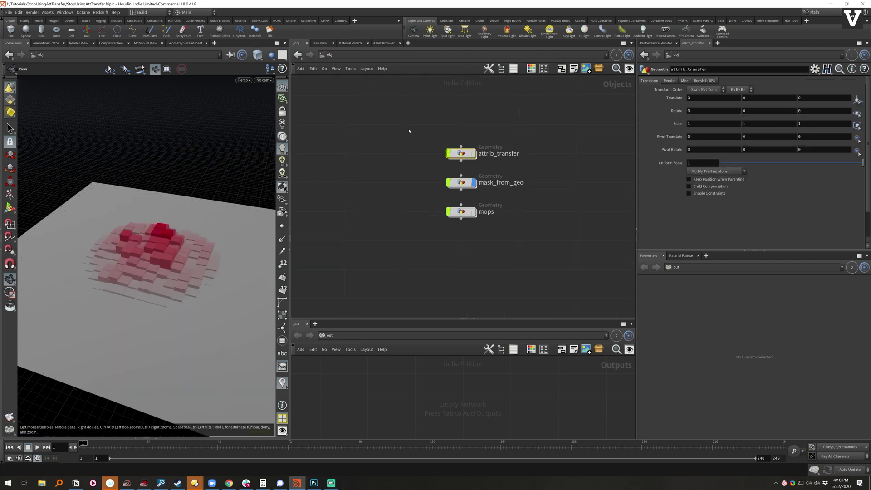
double_click(460, 181)
click(419, 165)
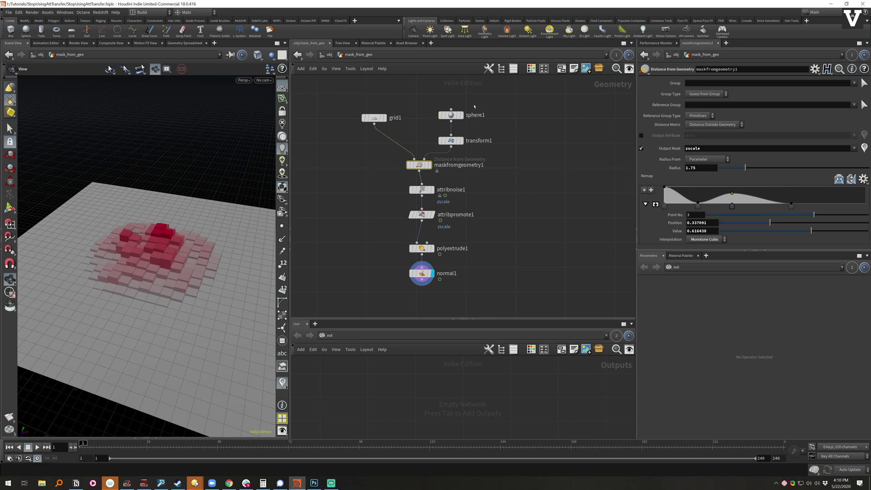
mouse_move(461, 143)
click(329, 54)
Hide mask_from_geo, display and enter mops, and show MOPs_Shape_Falloff's output
click(473, 182)
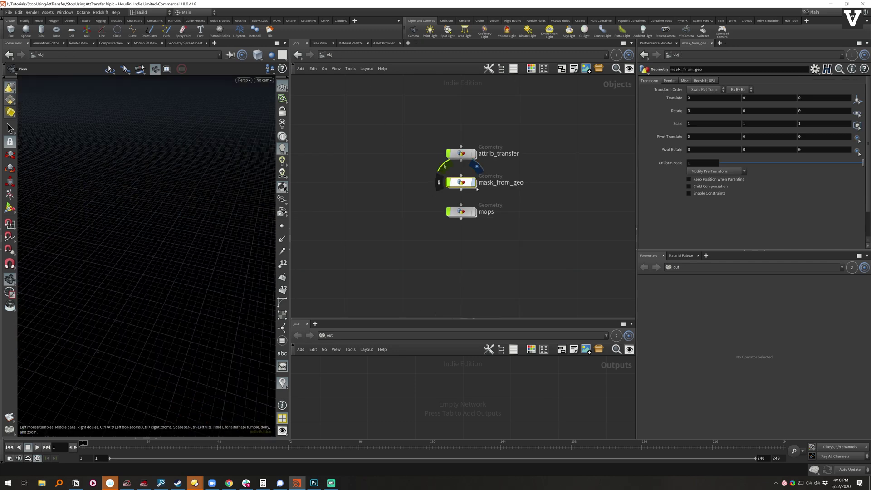
click(474, 212)
double_click(465, 215)
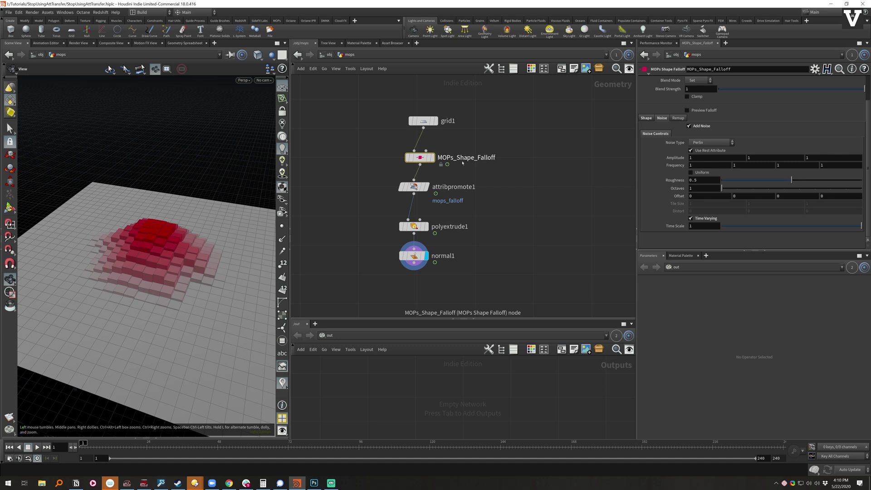
mouse_move(419, 187)
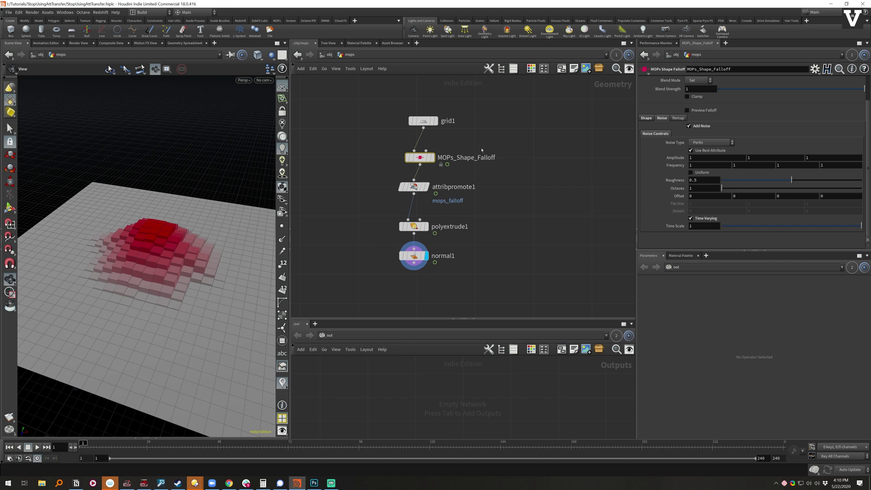
click(433, 158)
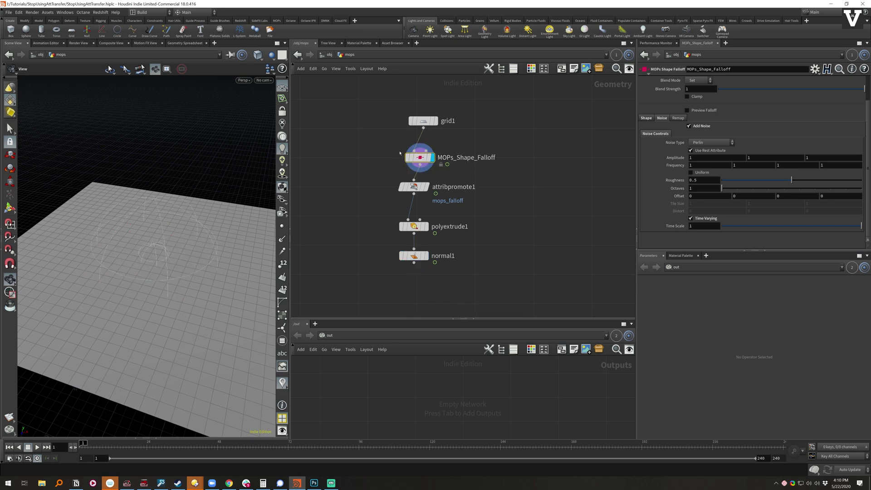
drag(760, 253, 760, 303)
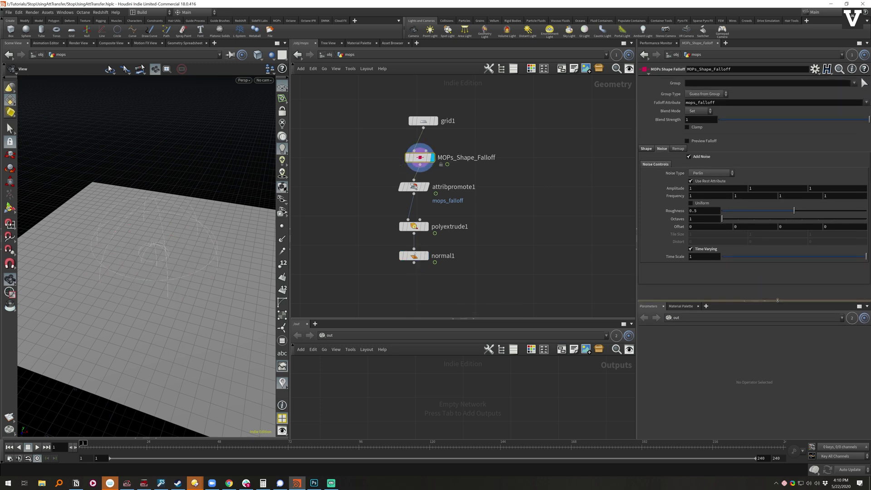
Briefly revisit mask_from_geo, return to mops, and enable Preview Falloff as a heatmap
click(330, 55)
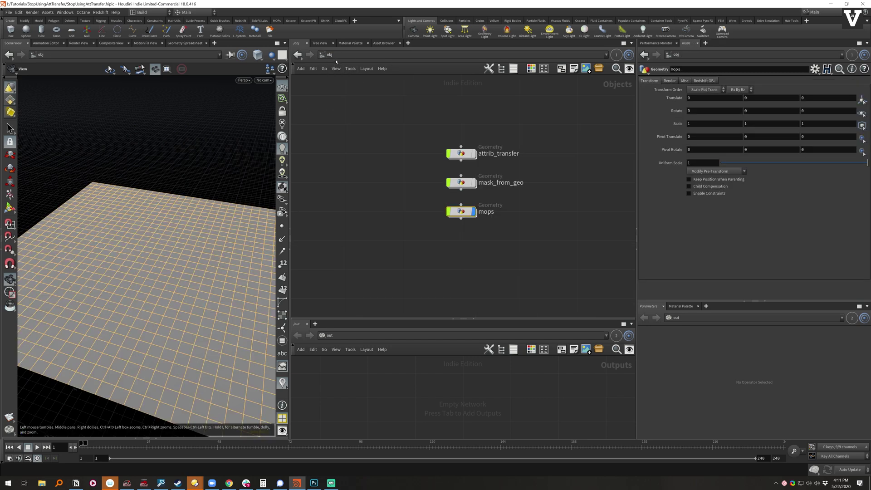
click(461, 183)
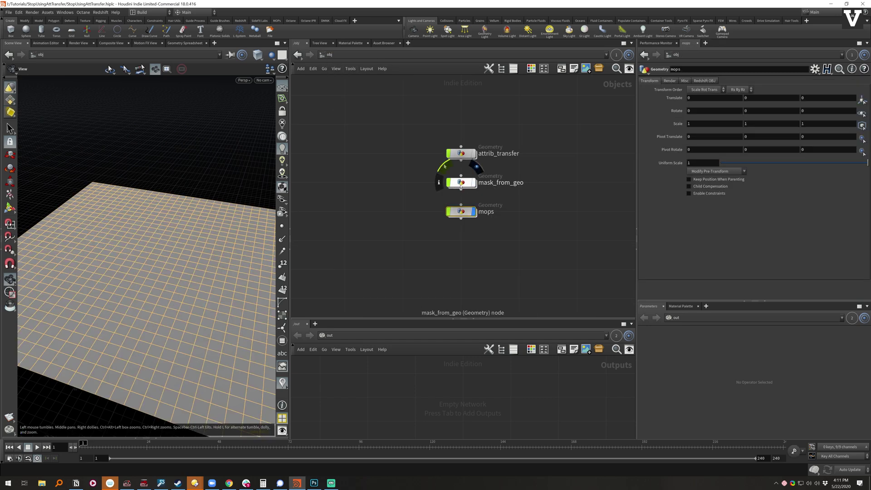
double_click(462, 183)
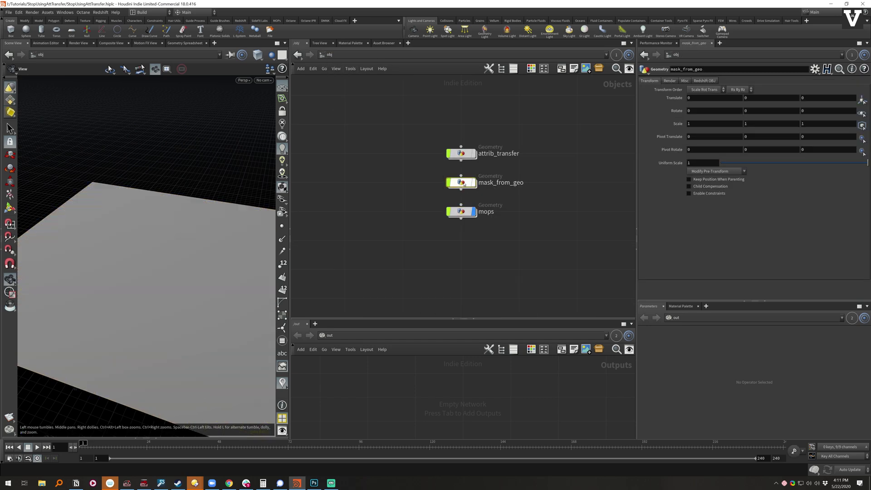
click(329, 55)
click(462, 184)
double_click(460, 184)
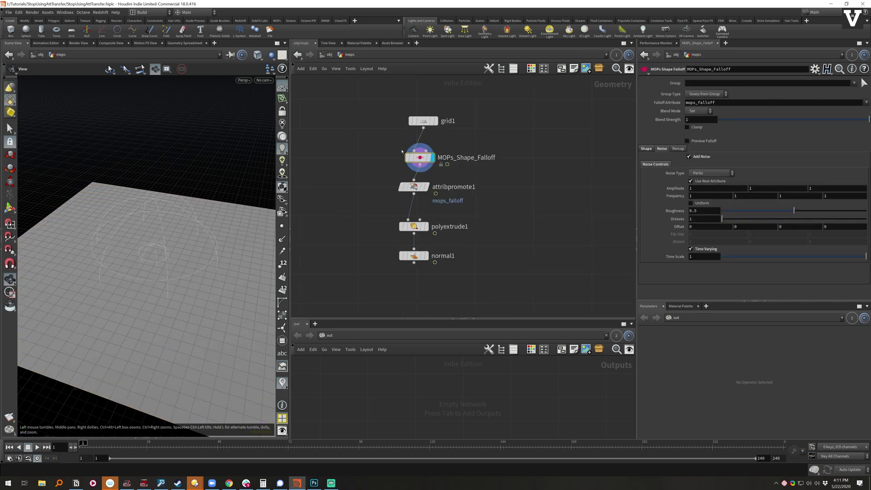
click(687, 141)
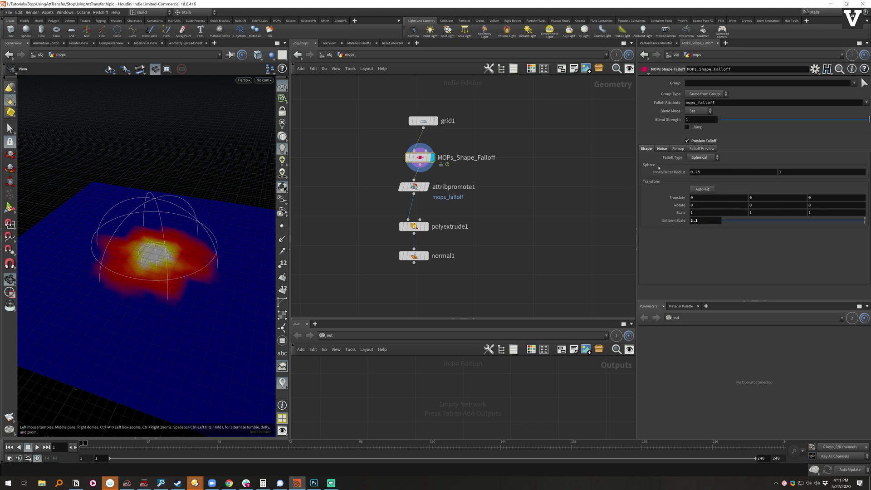
Toggle Add Noise off and on, display normal1's extruded blocks, and play the animation
click(699, 158)
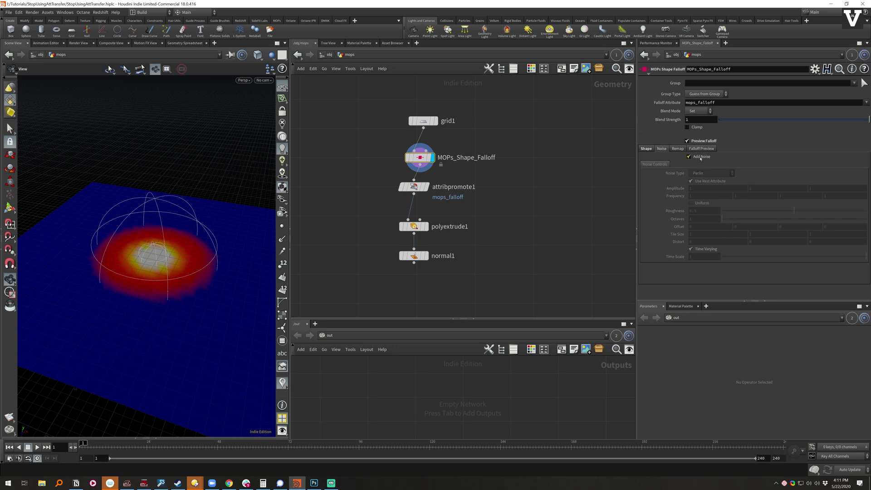
click(701, 158)
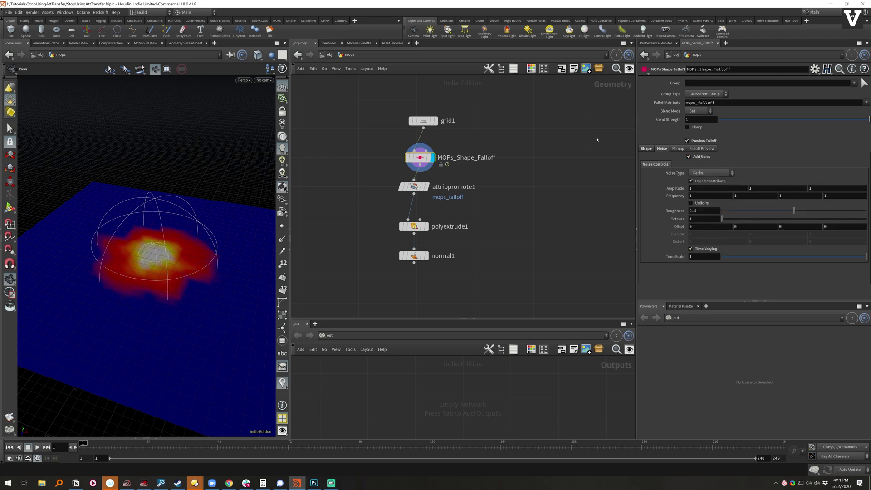
click(426, 186)
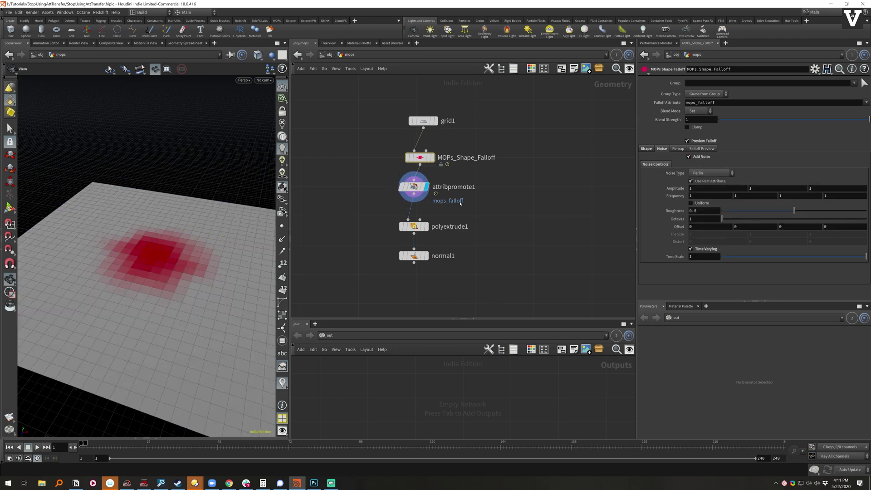
click(426, 226)
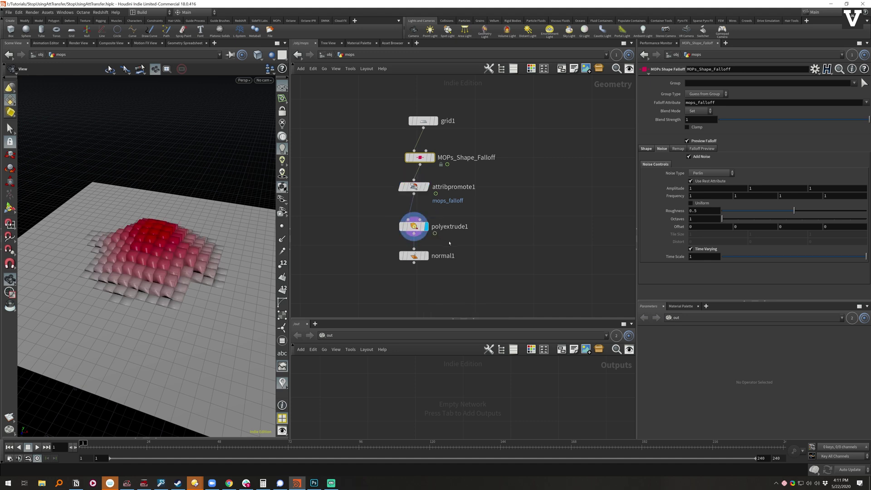
click(426, 255)
click(37, 447)
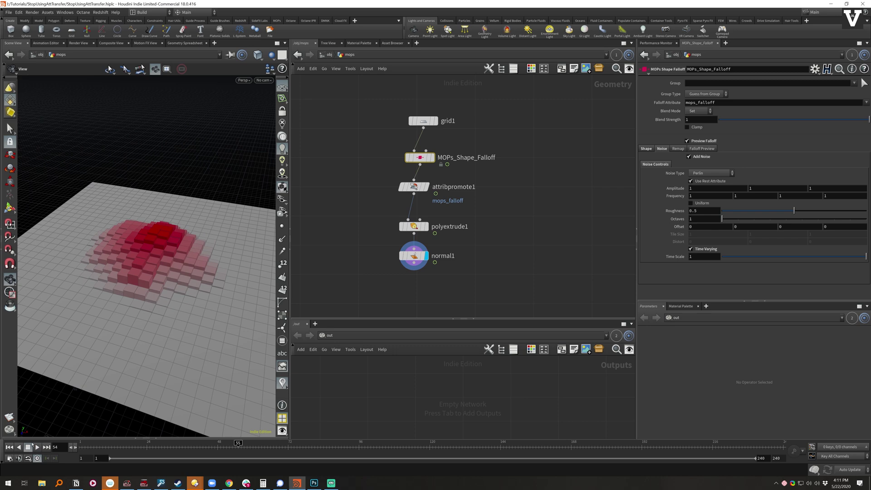
click(329, 54)
At /obj, switch the display from mops through mask_from_geo to attrib_transfer
click(336, 121)
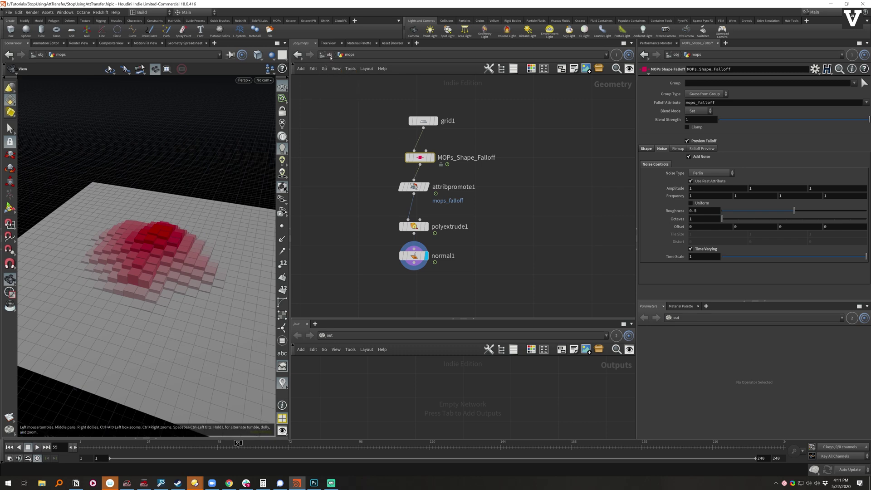
click(474, 182)
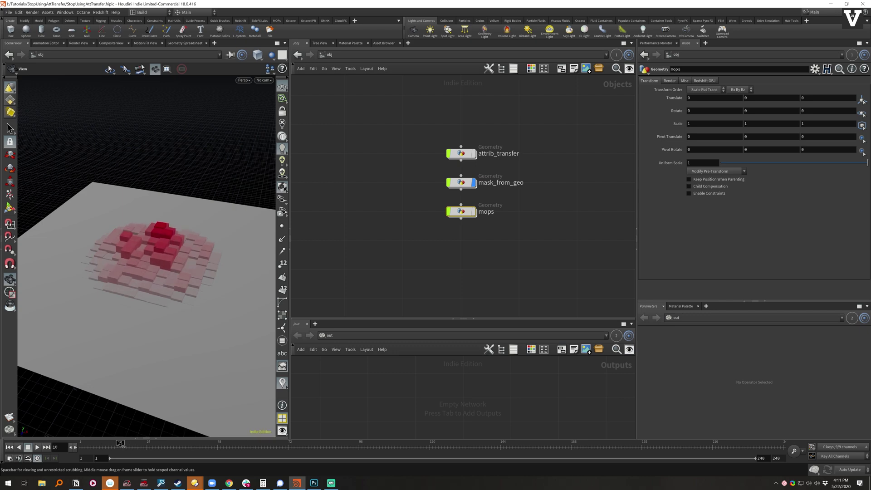
click(474, 182)
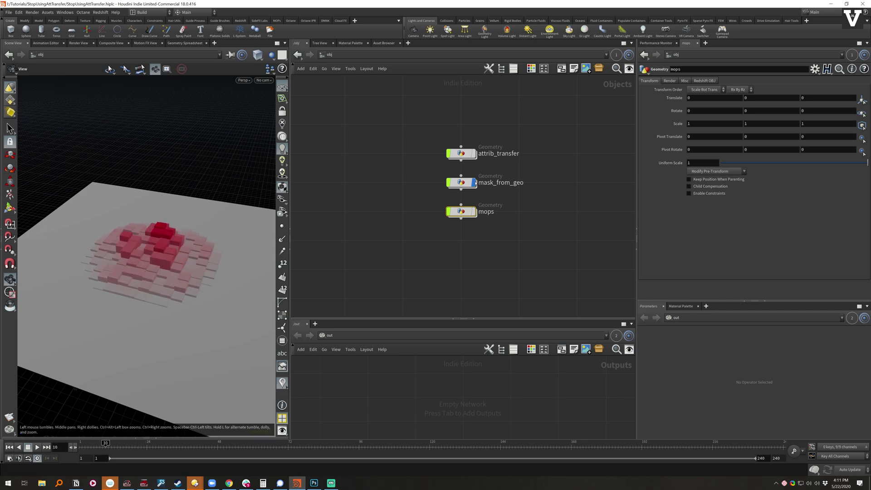
click(474, 153)
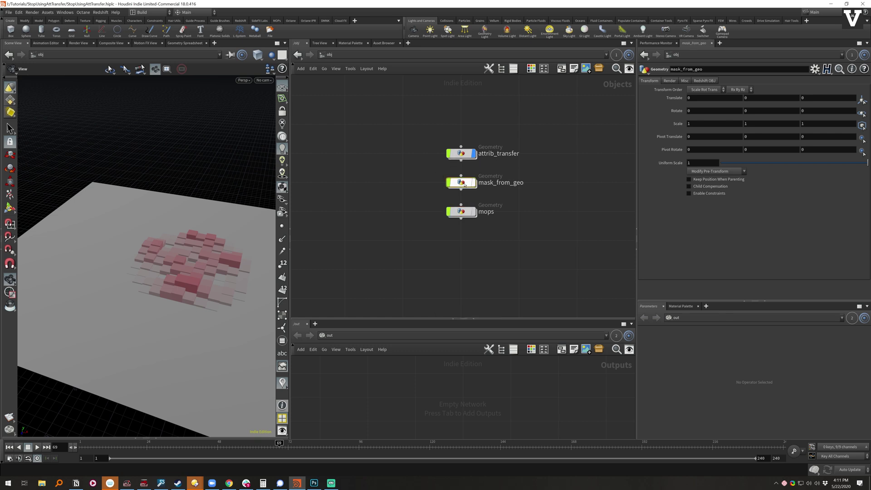
Enter the mask_from_geo network briefly, then go back up to /obj
double_click(468, 184)
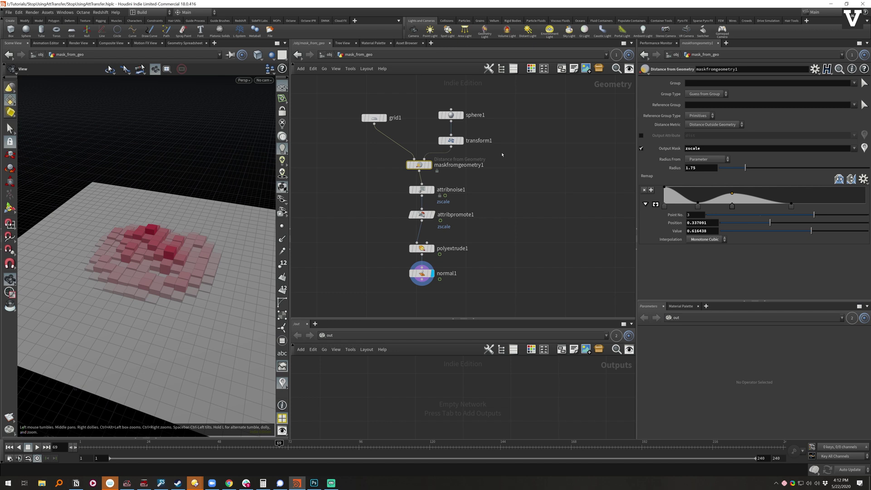
click(330, 54)
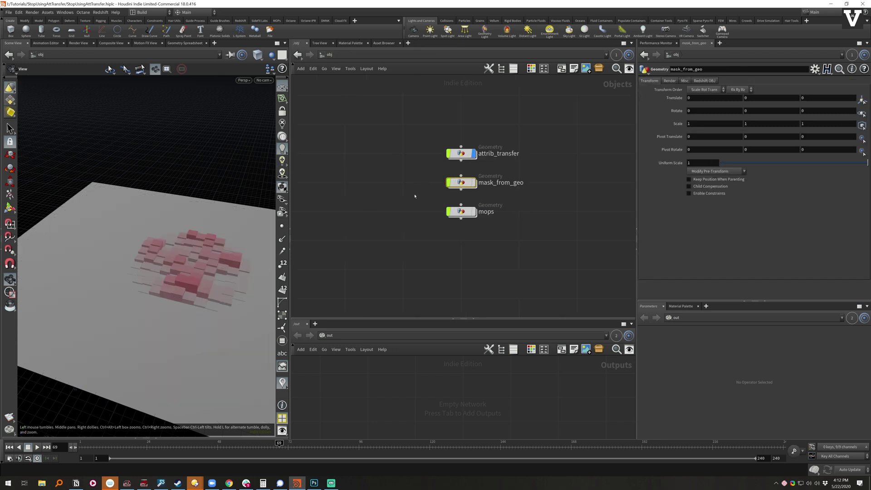
mouse_move(466, 212)
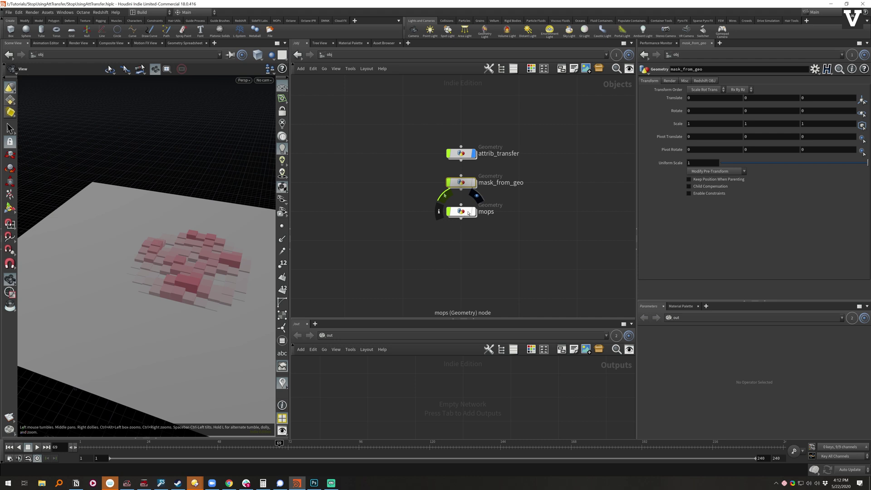